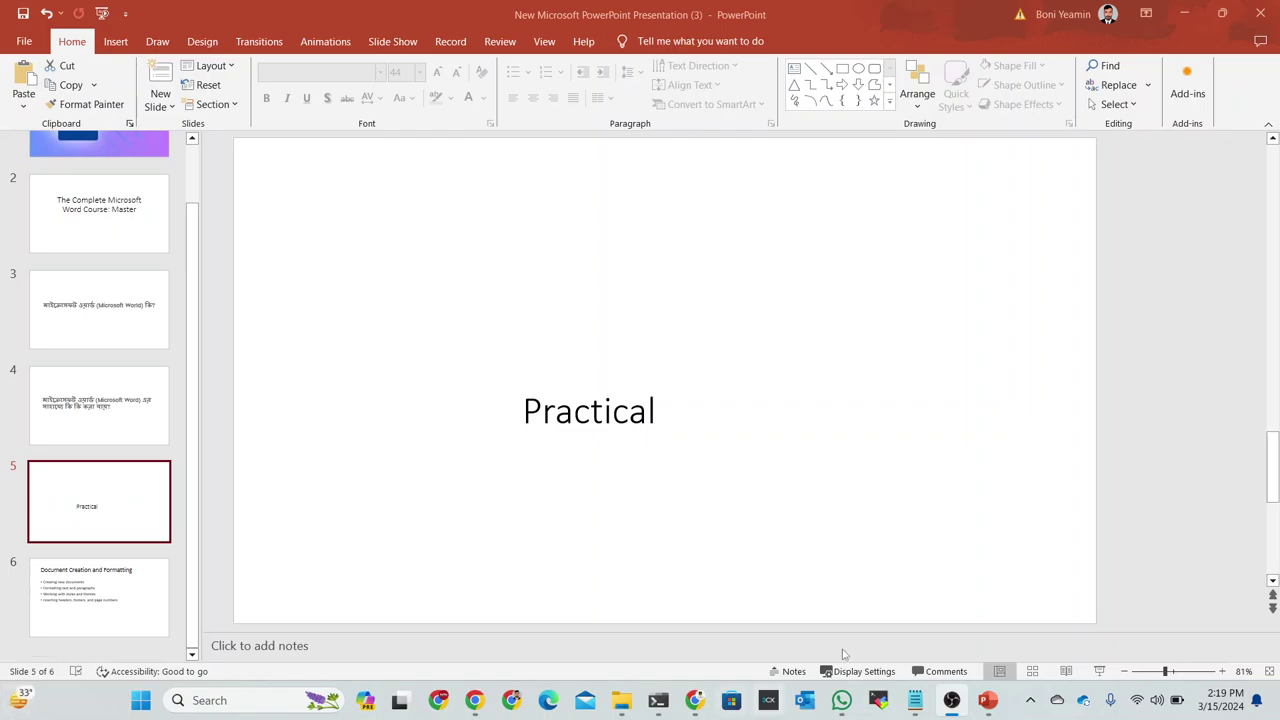
# Step: Show slide 6, 'Document Creation and Formatting', and highlight 'Creation and Formatting' in its title
pyautogui.click(82, 598)
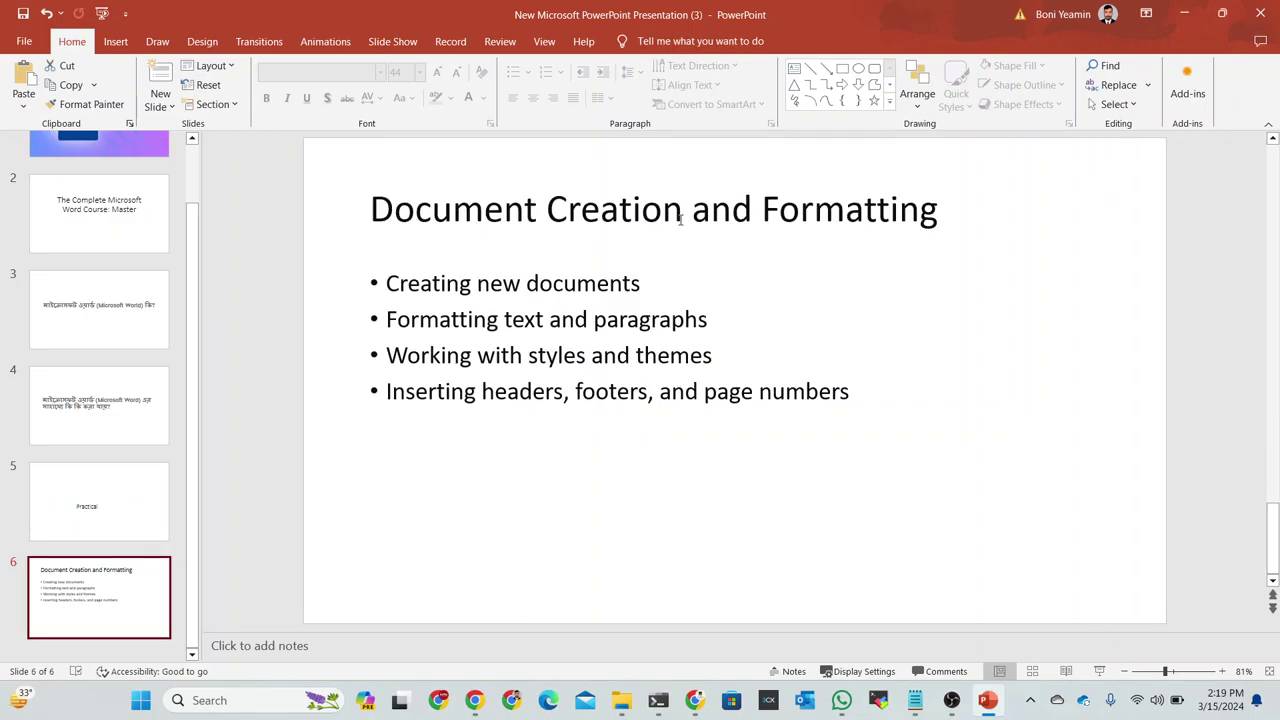
pyautogui.moveTo(681, 212)
pyautogui.mouseDown()
pyautogui.moveTo(958, 213)
pyautogui.moveTo(508, 223)
pyautogui.moveTo(391, 246)
pyautogui.mouseUp()
pyautogui.click(958, 213)
pyautogui.click(970, 197)
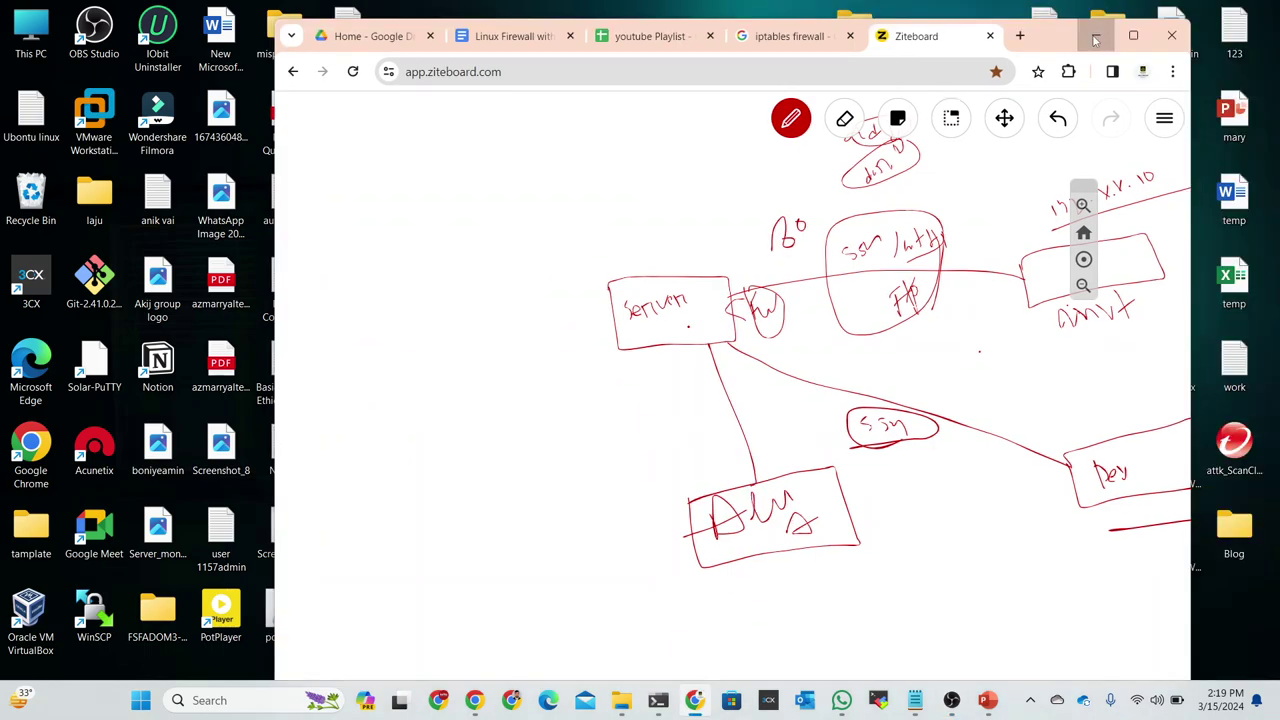
# Step: Minimize the browser and create a desktop folder named 'ms' placed in the top row
pyautogui.click(1095, 38)
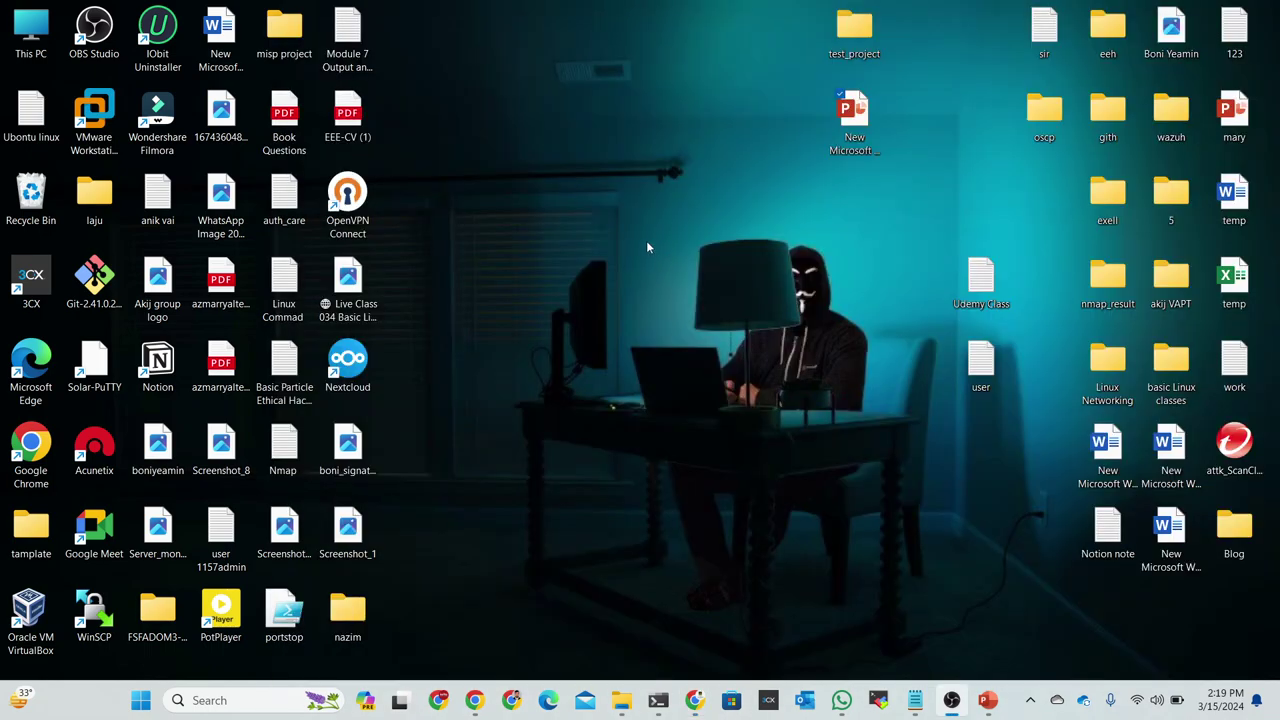
pyautogui.rightClick(606, 73)
pyautogui.moveTo(664, 207)
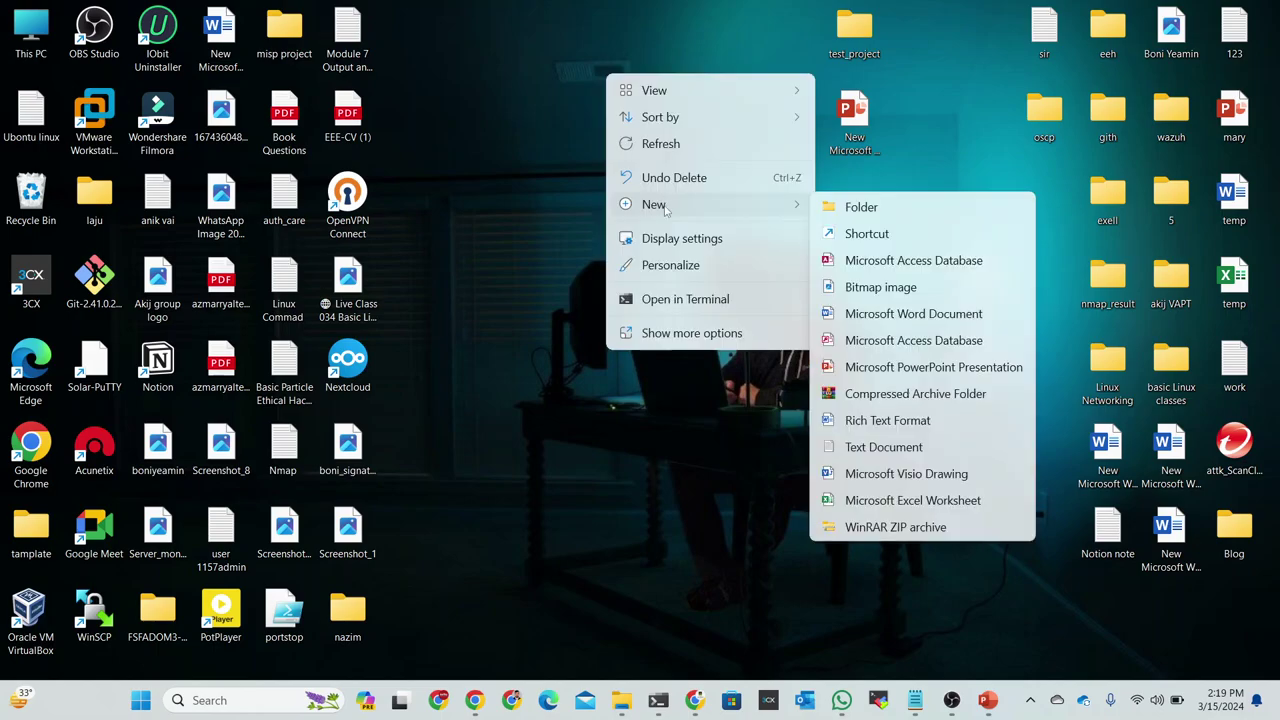
pyautogui.click(862, 206)
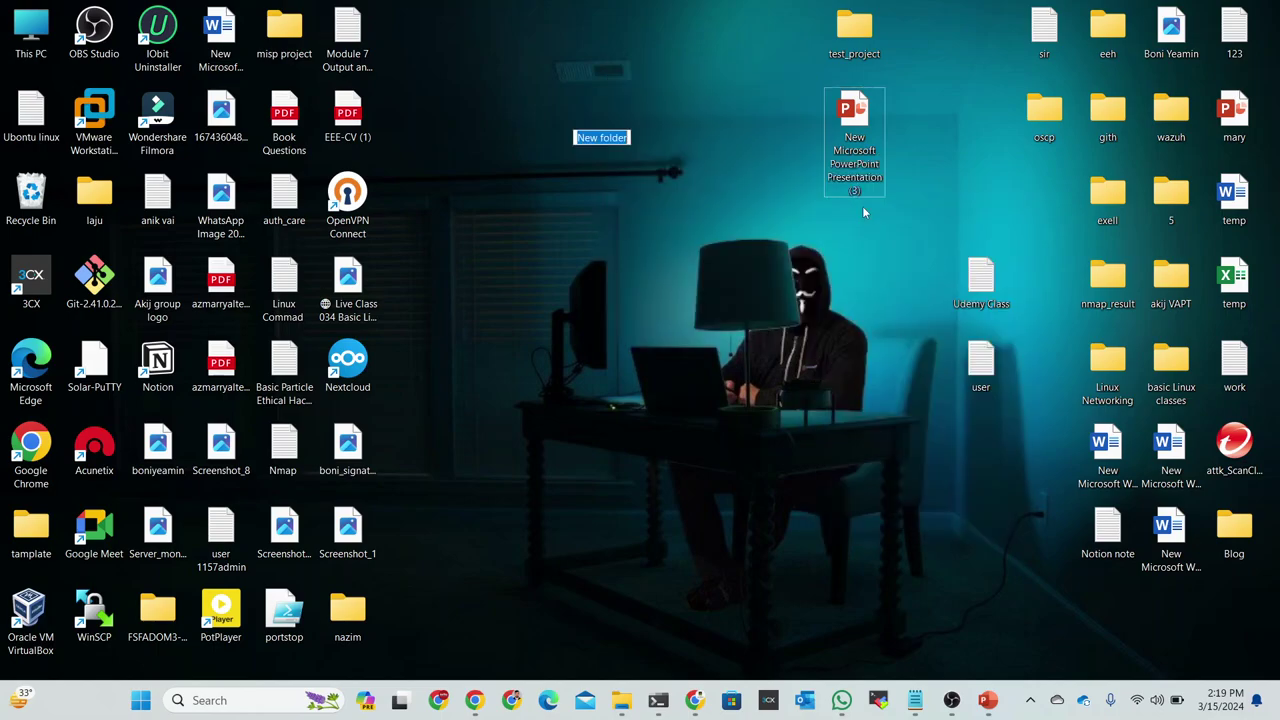
pyautogui.write('ms')
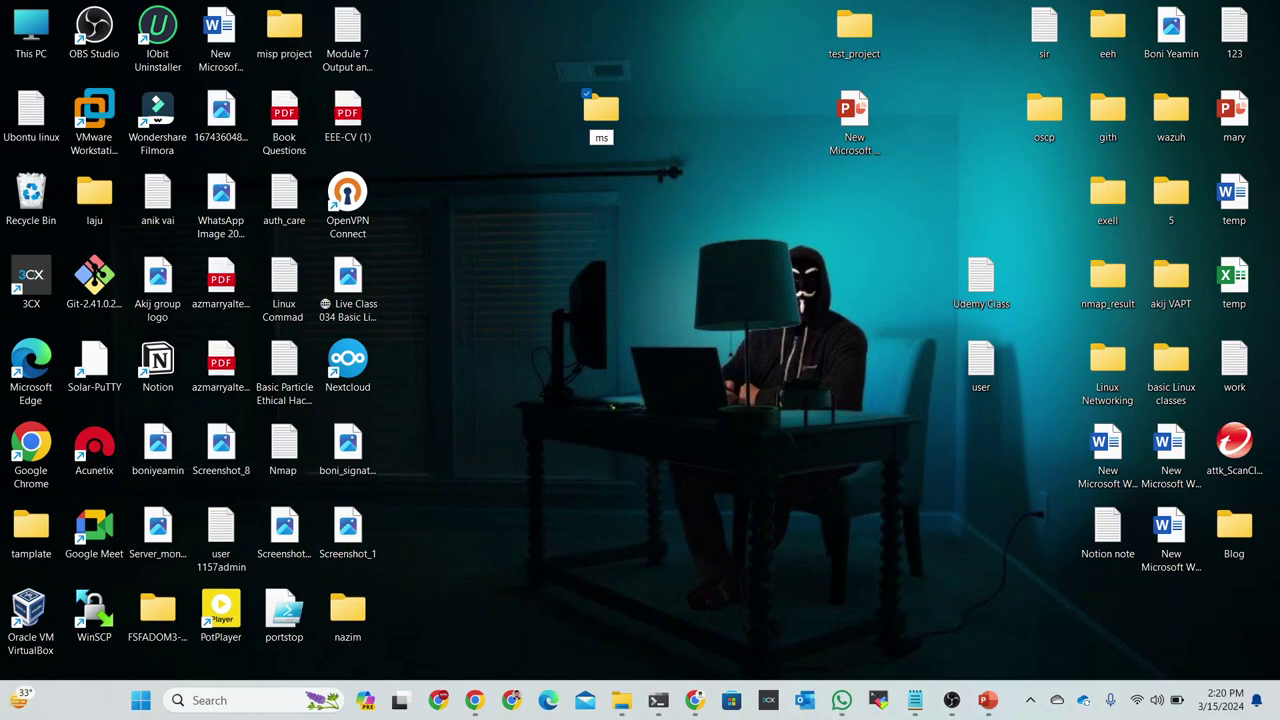
pyautogui.press('Return')
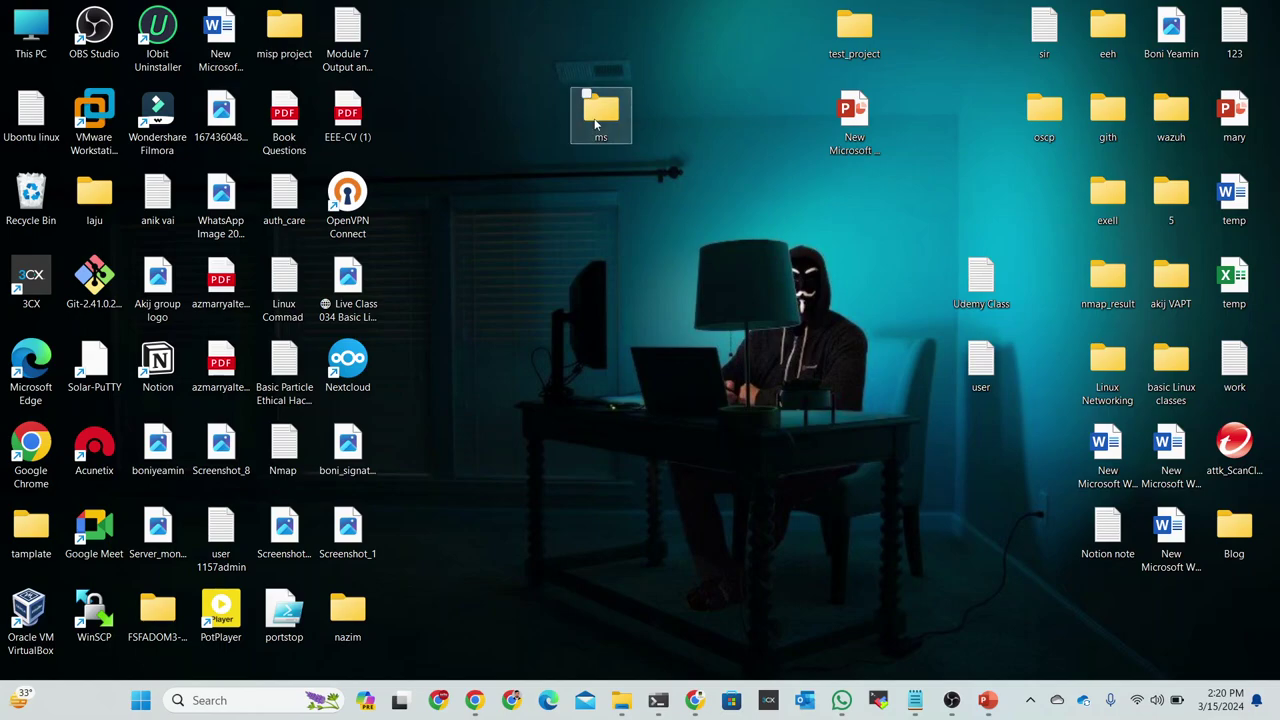
pyautogui.moveTo(601, 110); pyautogui.dragTo(708, 37)
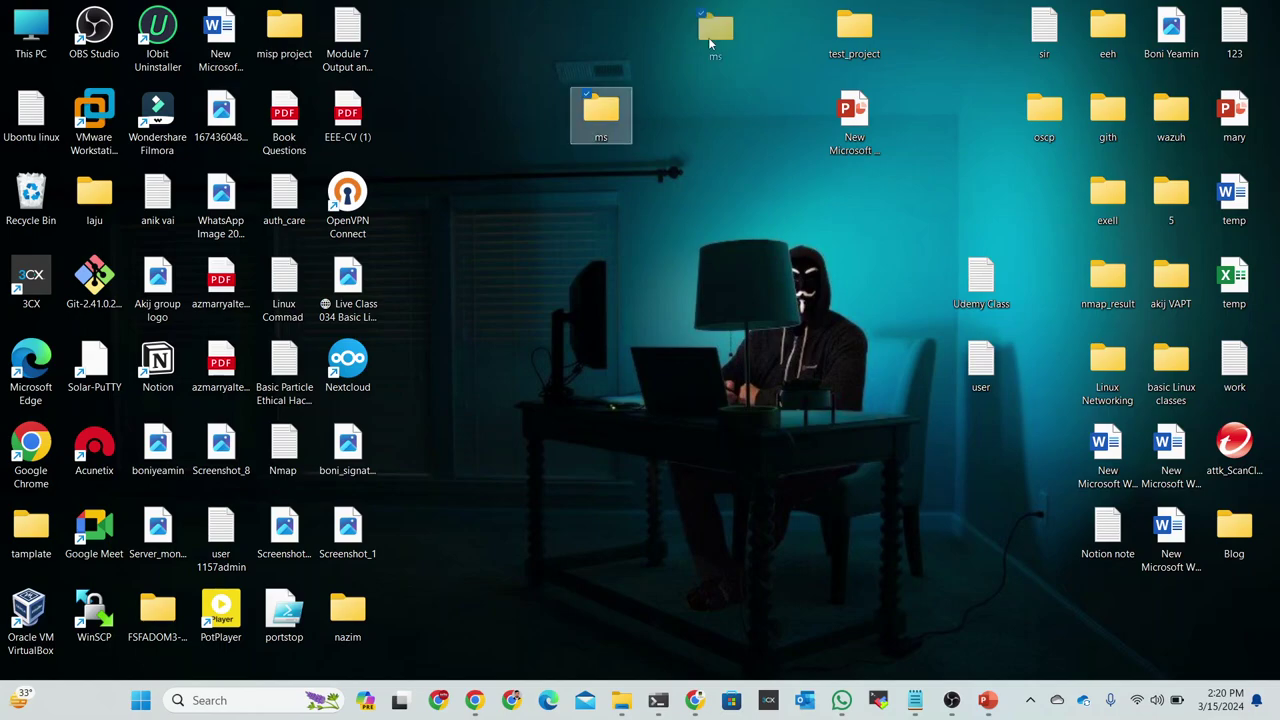
pyautogui.click(215, 699)
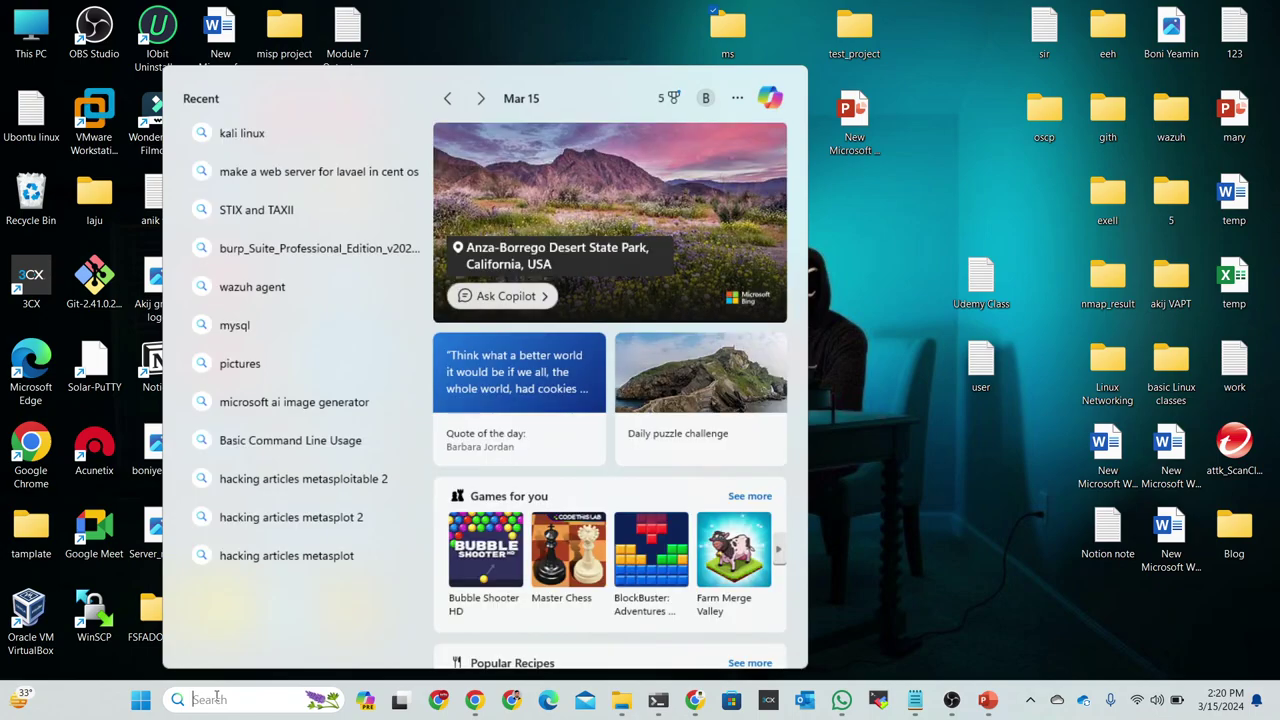
# Step: Search Windows for 'word' and launch the Word app from Best match
pyautogui.write('ms')
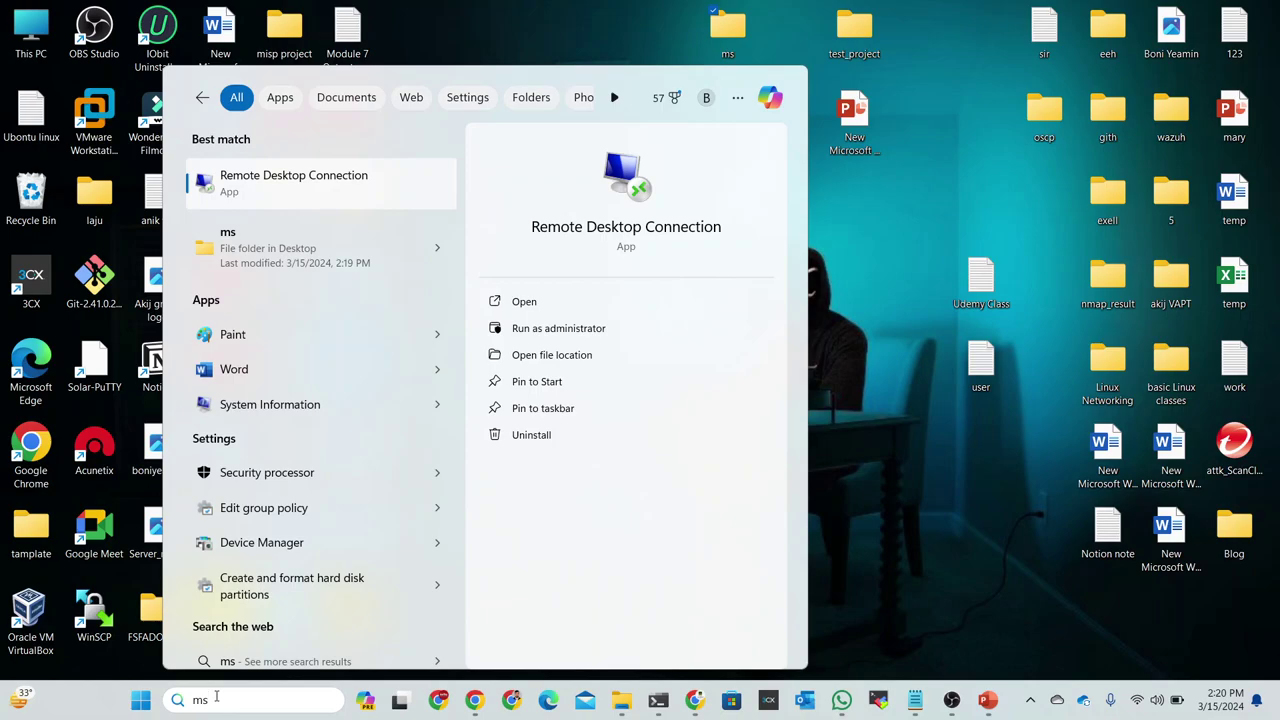
pyautogui.press('BackSpace')
pyautogui.press('BackSpace')
pyautogui.write('w')
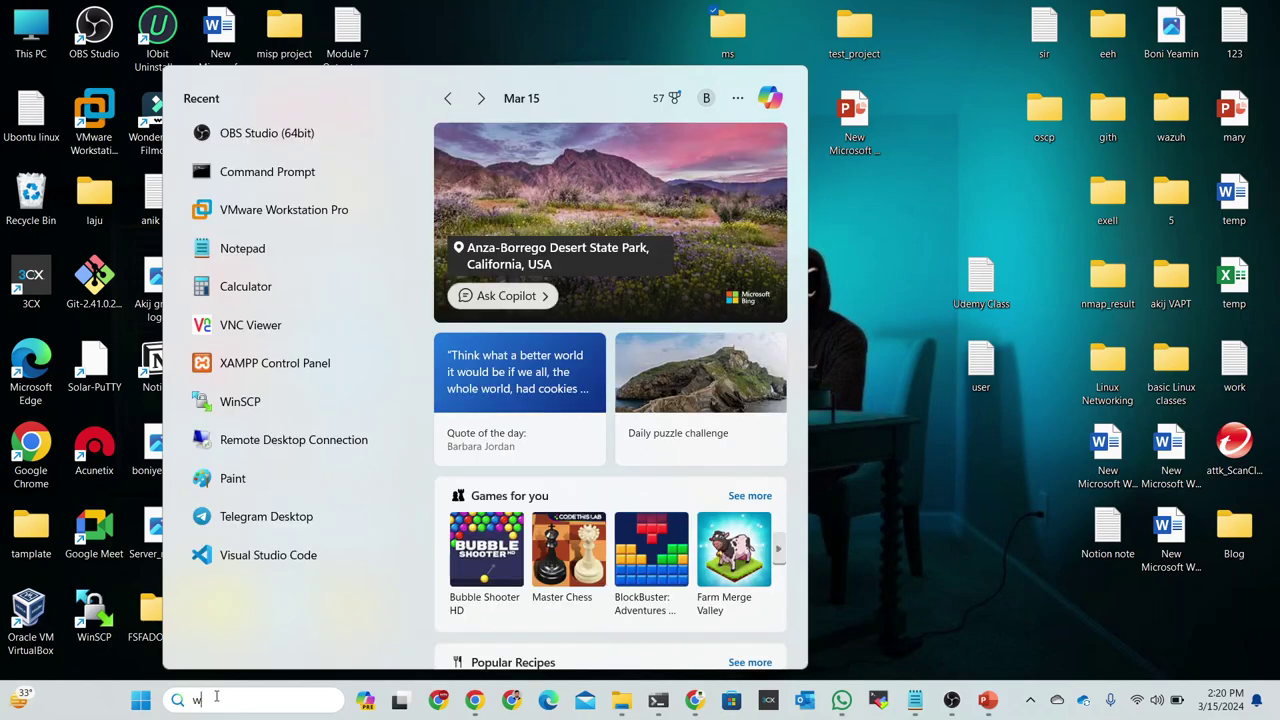
pyautogui.write('or')
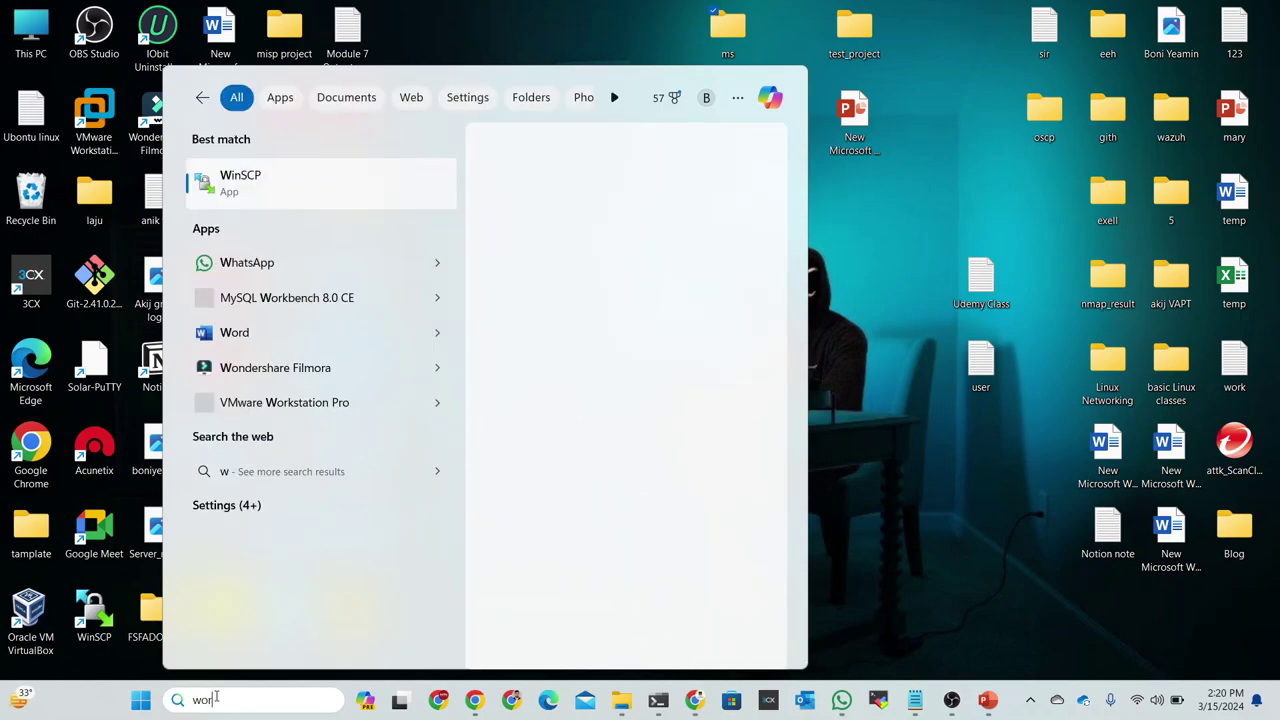
pyautogui.write('d')
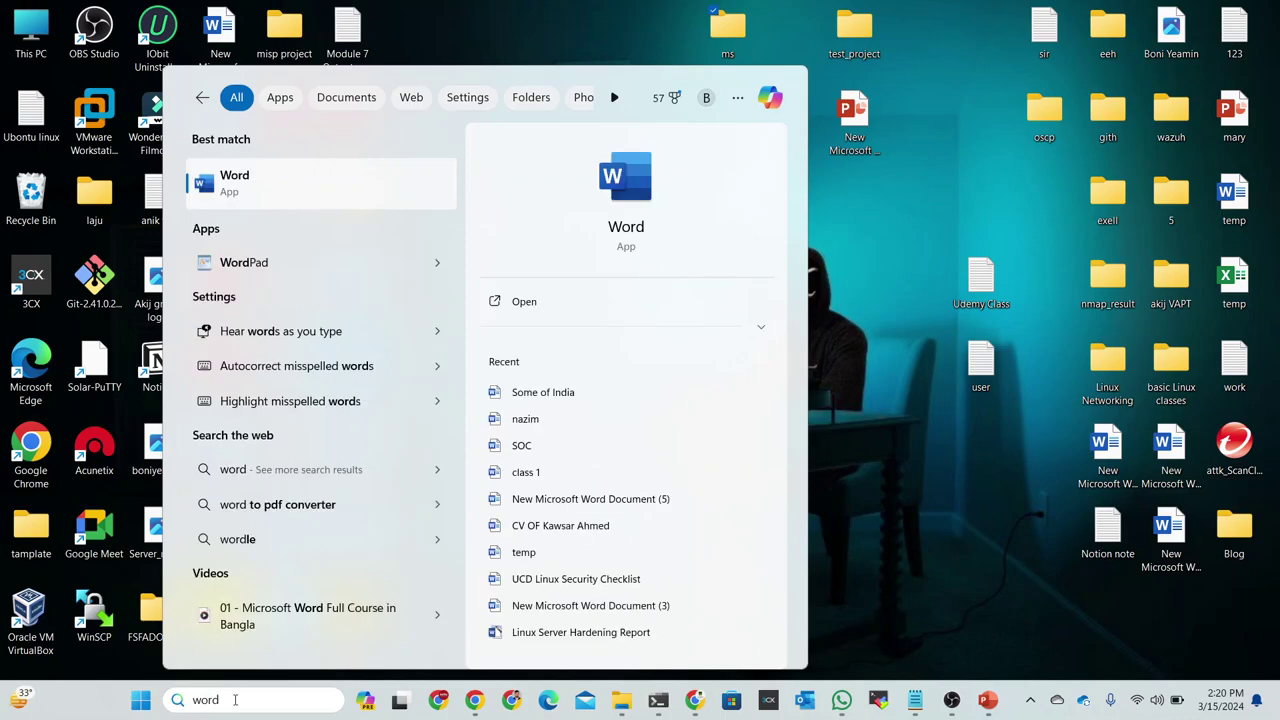
pyautogui.press('super')
pyautogui.click(526, 106)
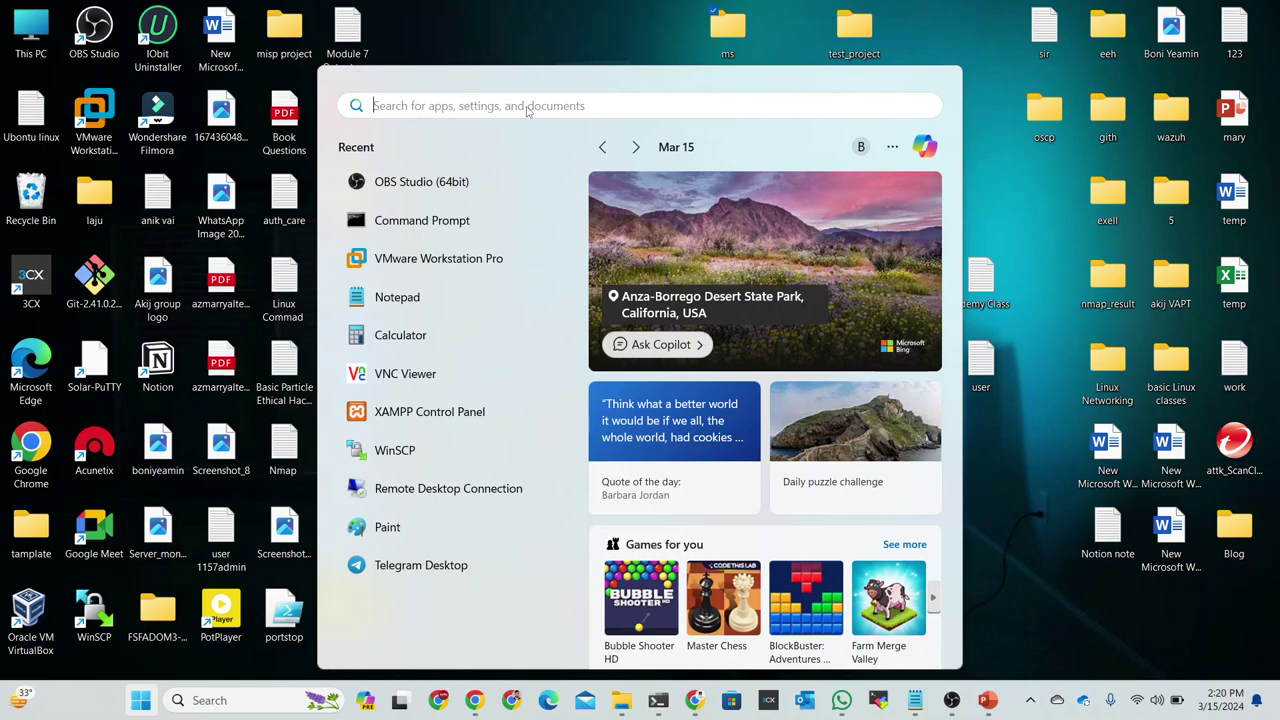
pyautogui.write('word')
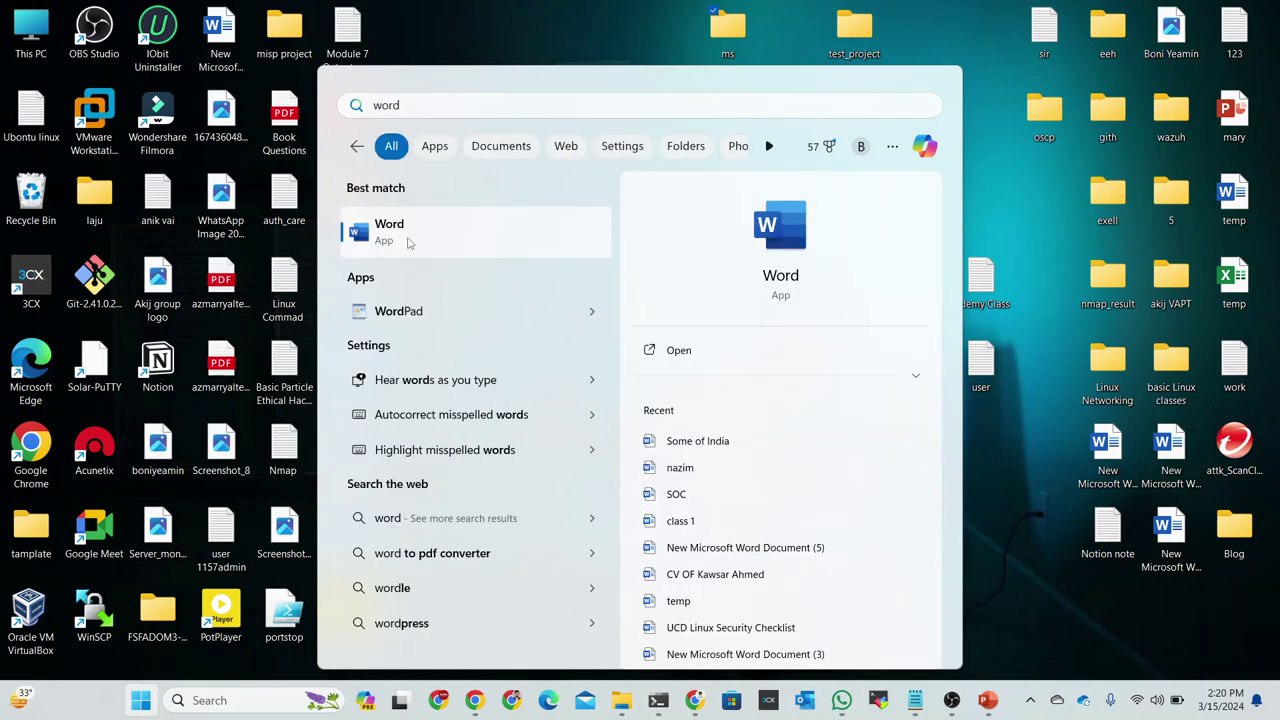
pyautogui.click(409, 242)
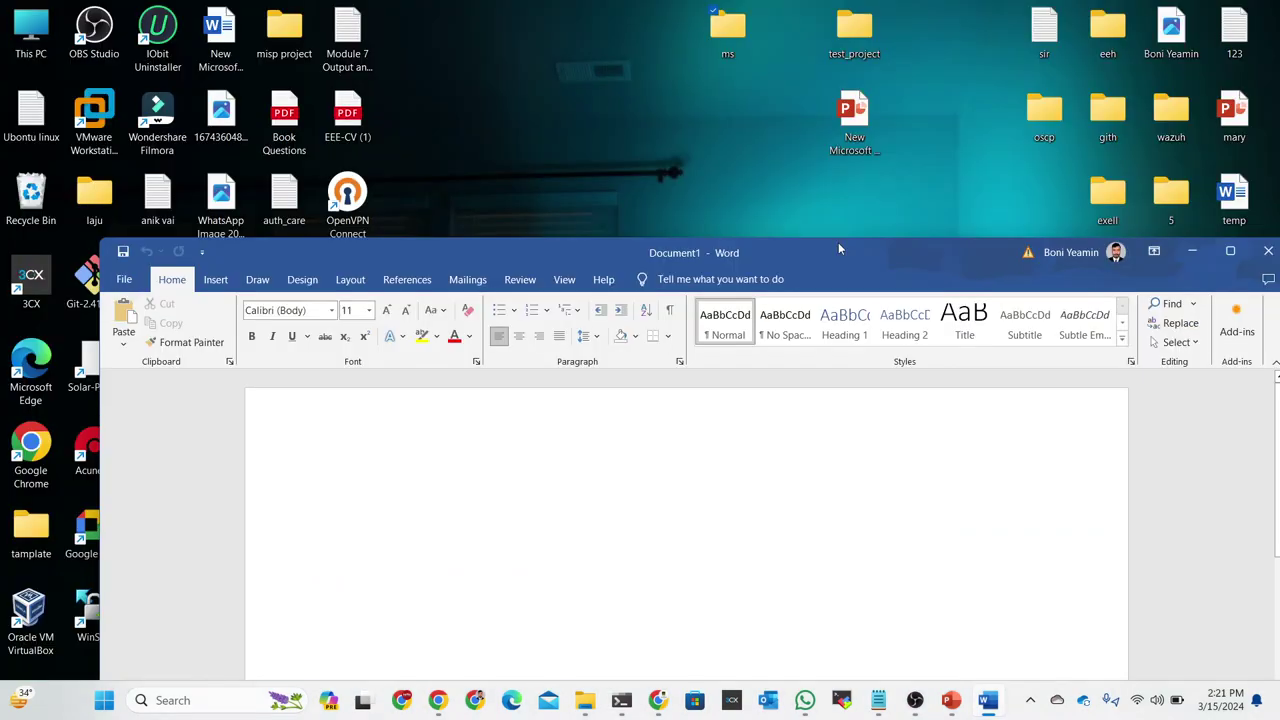
# Step: Move the new Document1 Word window up toward the top of the screen
pyautogui.moveTo(839, 246)
pyautogui.mouseDown()
pyautogui.moveTo(755, 65)
pyautogui.moveTo(805, 37)
pyautogui.mouseUp()
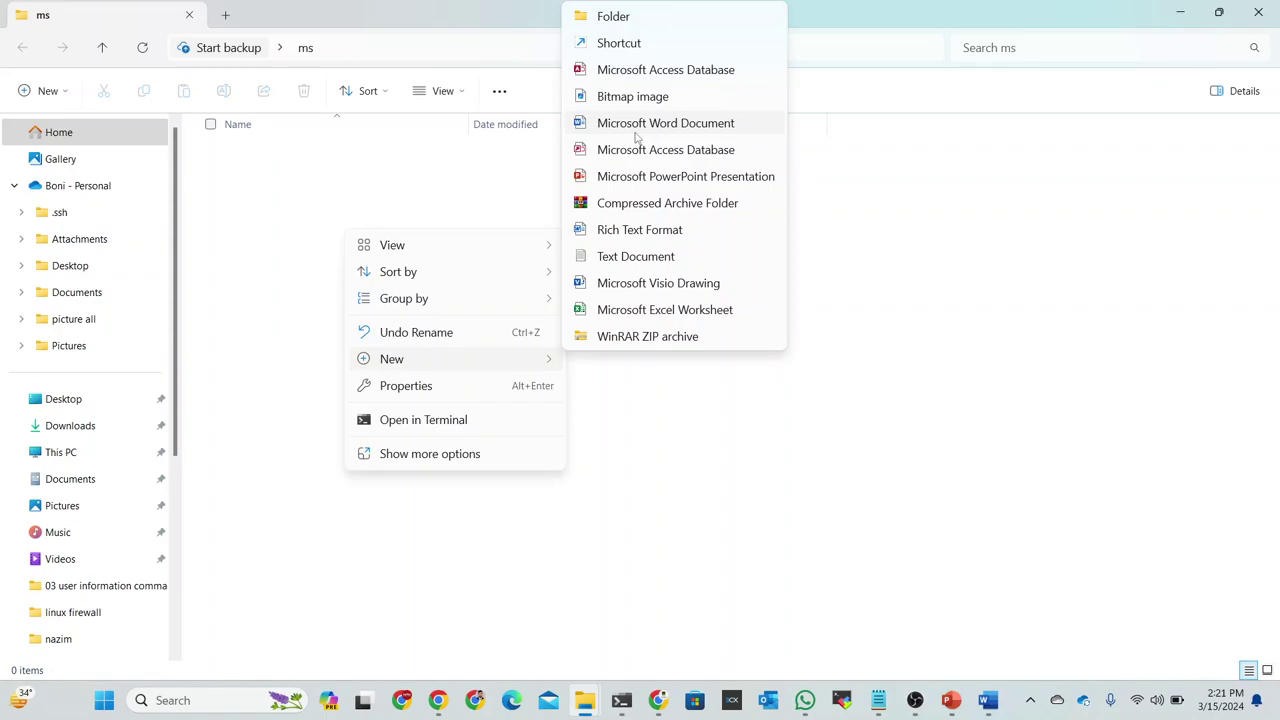
# Step: Create a new Word document named 'class 01' inside the ms folder
pyautogui.click(636, 135)
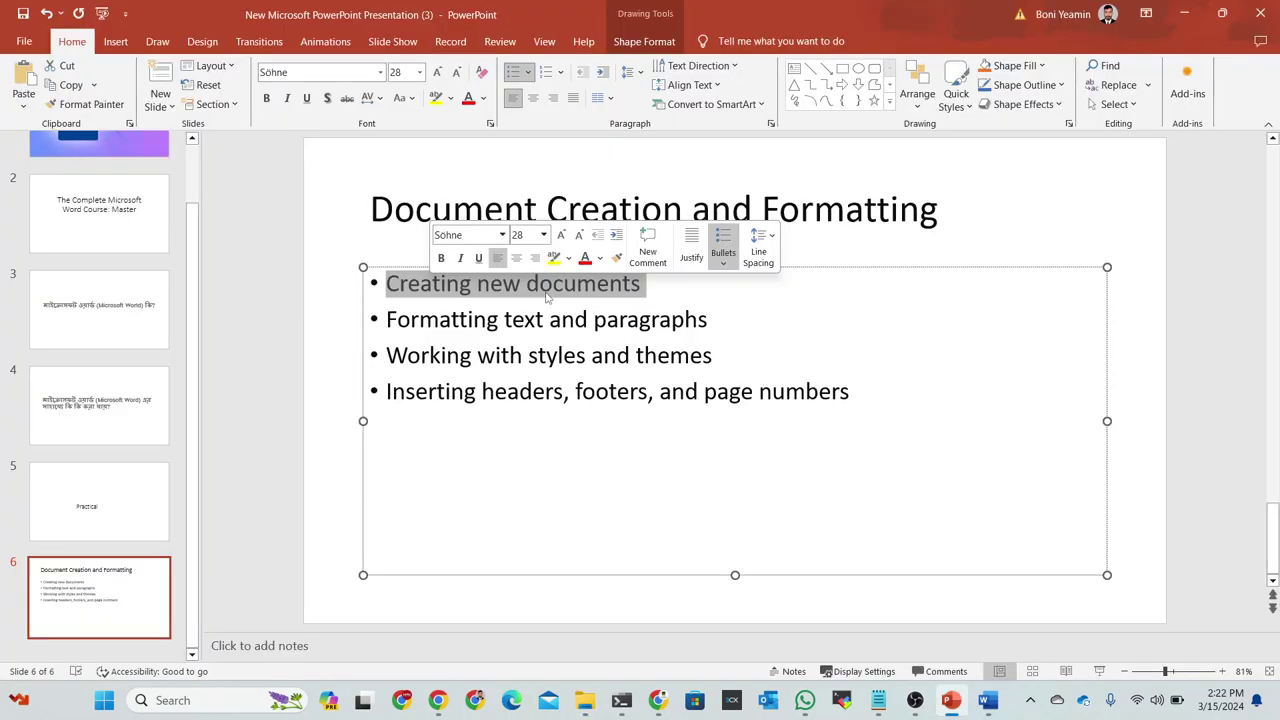
pyautogui.click(562, 355)
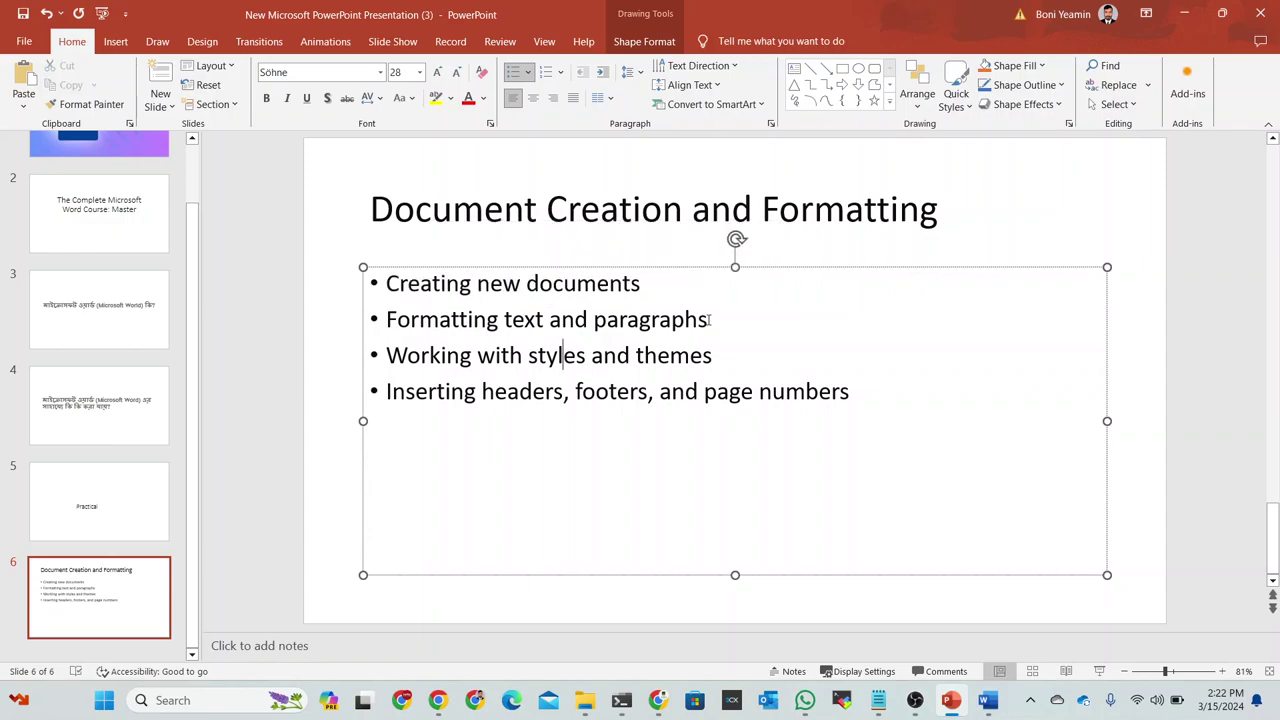
pyautogui.click(505, 319)
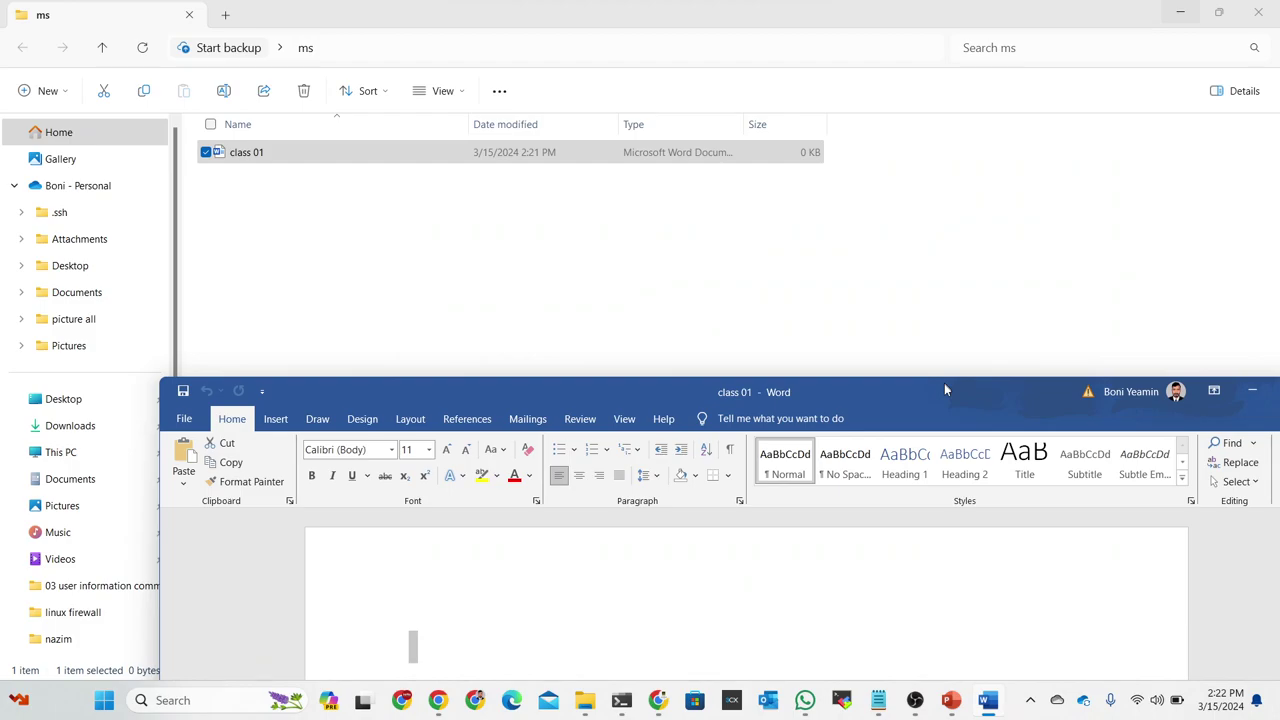
# Step: Maximize the class 01 Word window so its blank page fills the screen
pyautogui.doubleClick(944, 389)
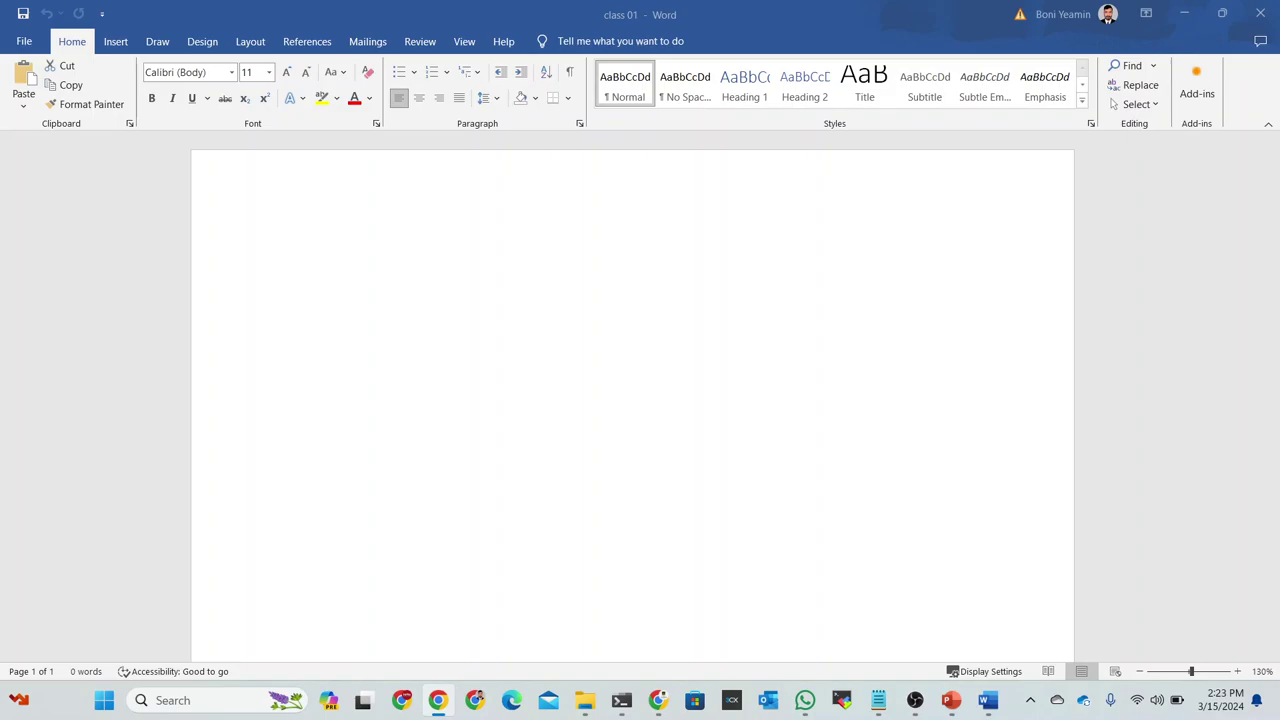
# Step: Paste the copied Bangla Independence Award news article into class 01
pyautogui.hotkey('ctrl', 'v')
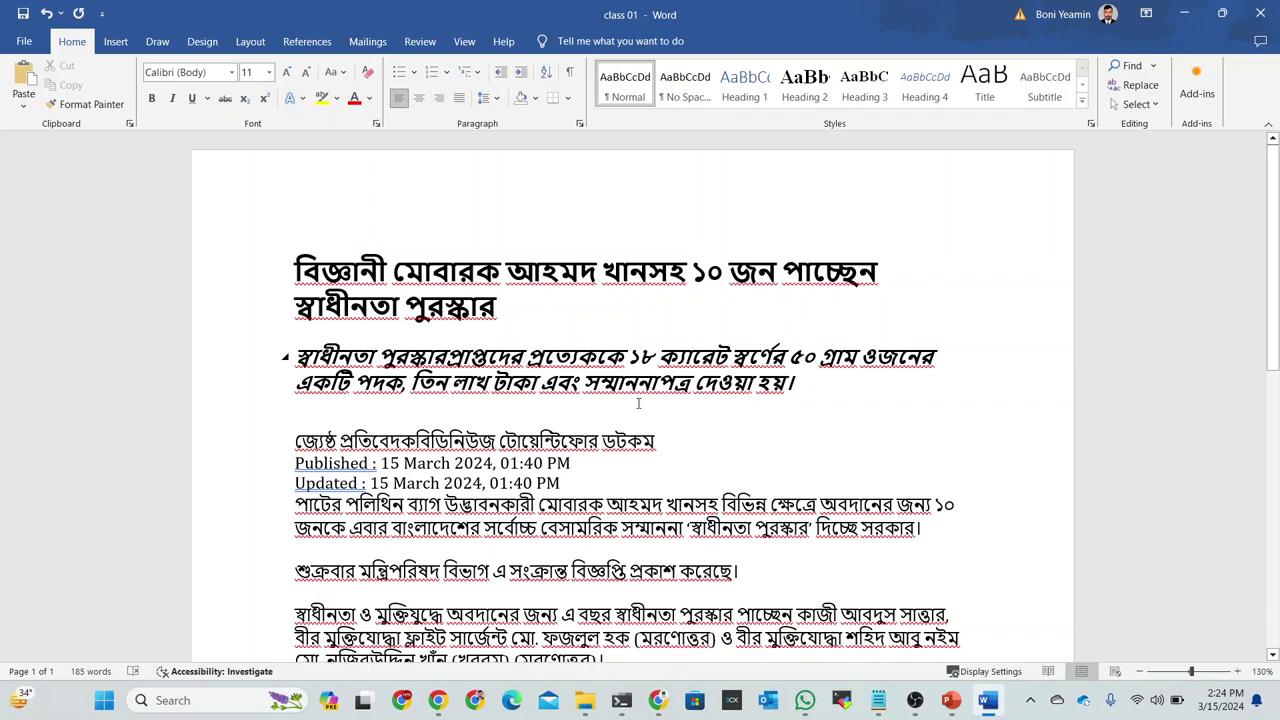
# Step: Dismiss Paste Options and reduce the document to the single word 'asdfghjkl'
pyautogui.press('ctrl')
pyautogui.press('Left')
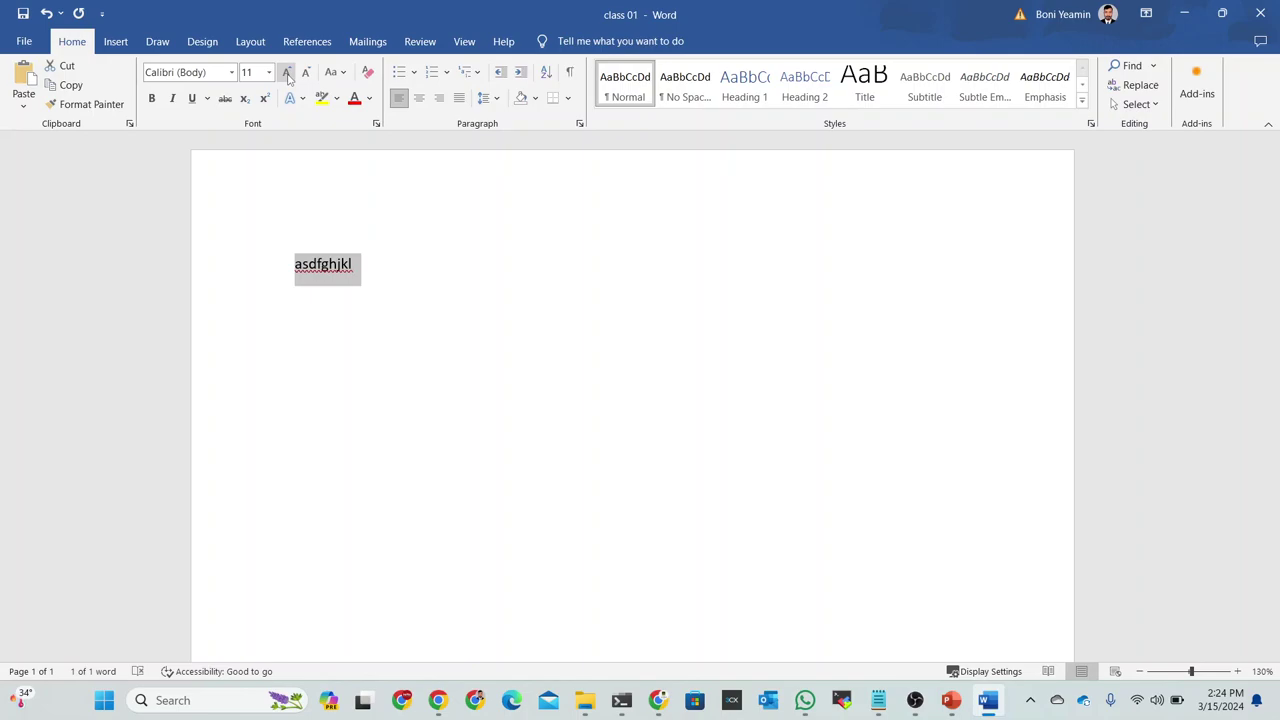
# Step: Paste the Bangla article over the placeholder word, restoring 185 words
pyautogui.hotkey('ctrl', 'v')
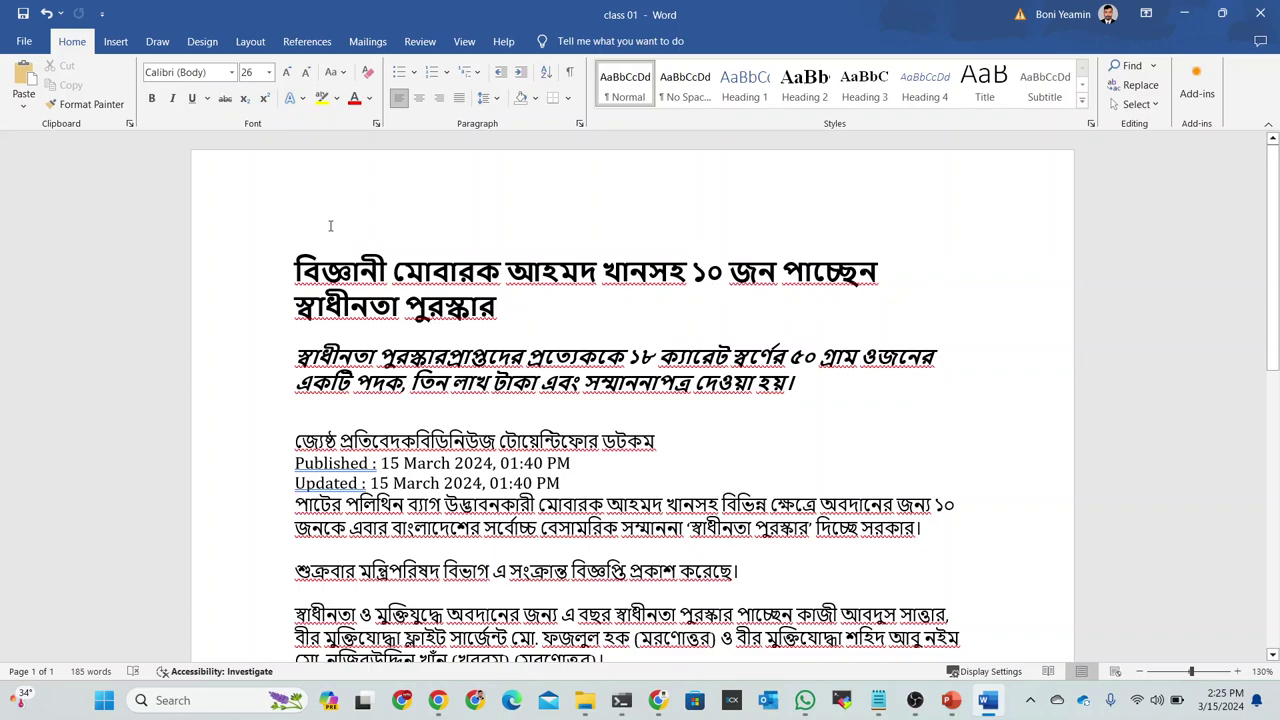
# Step: Restore the blank line between the Updated date line and the article body
pyautogui.scroll(-1, 798, 443)
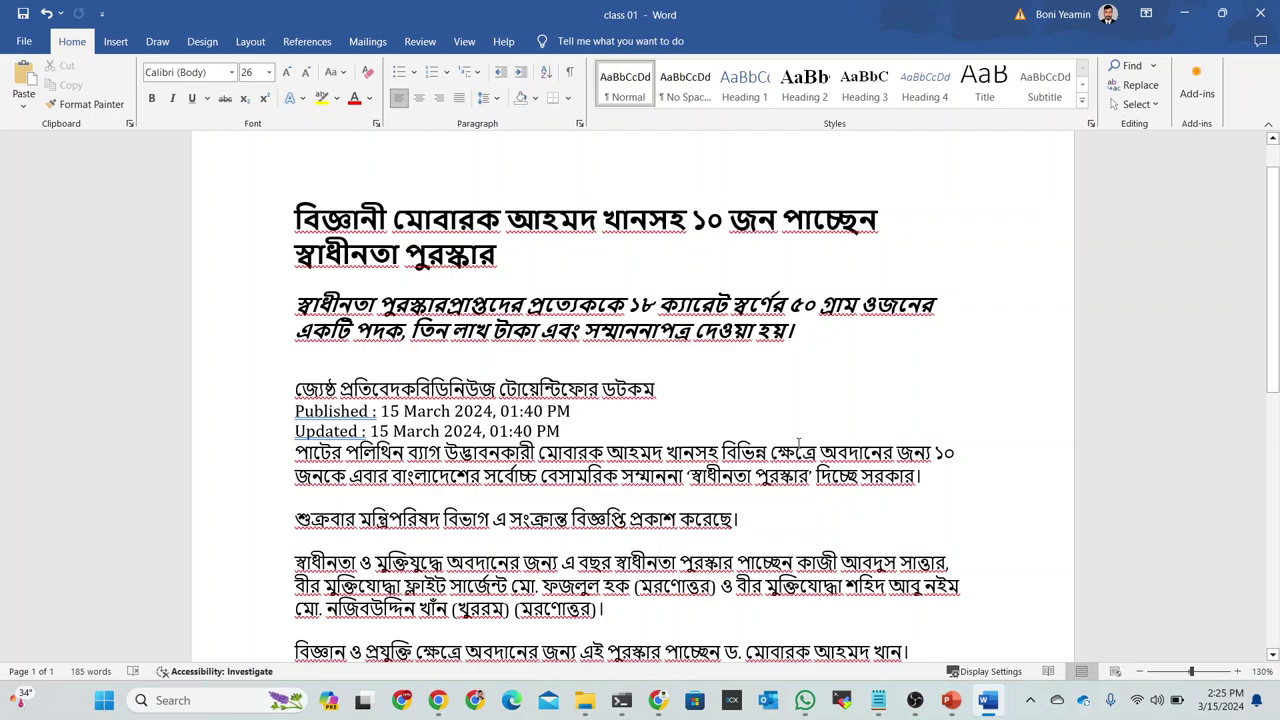
pyautogui.hotkey('ctrl', 'z')
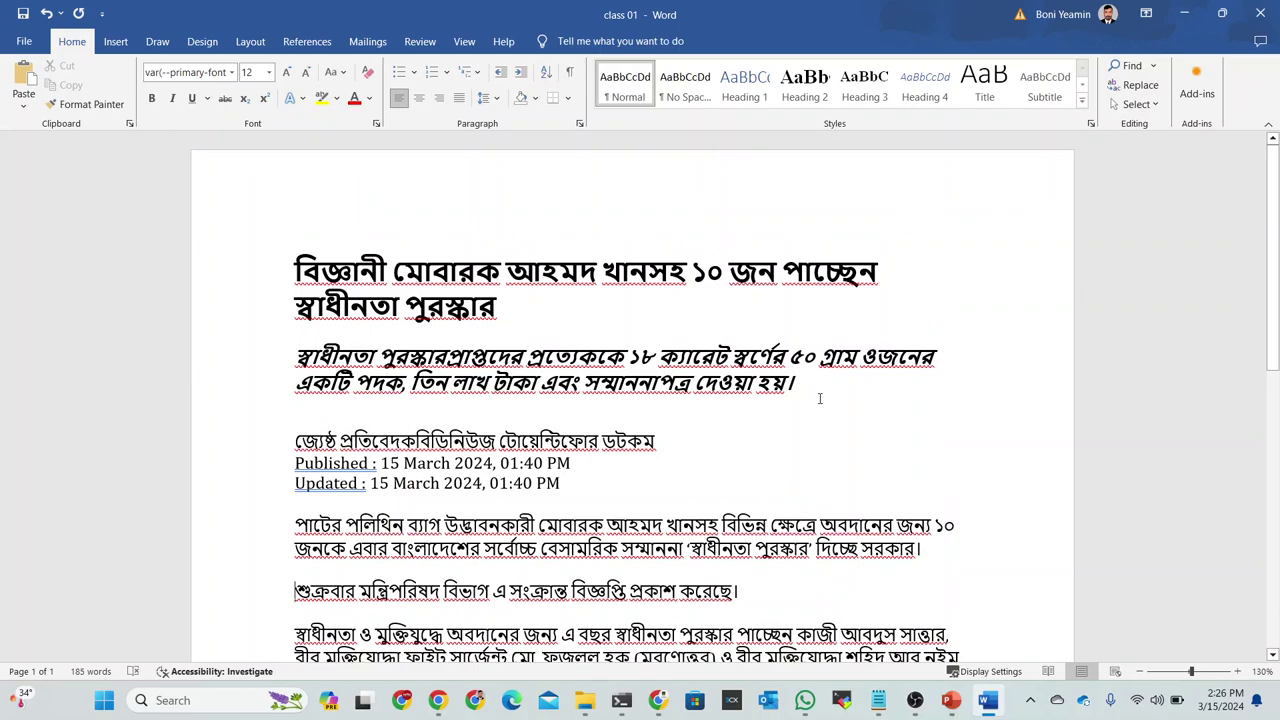
pyautogui.scroll(-1, 819, 399)
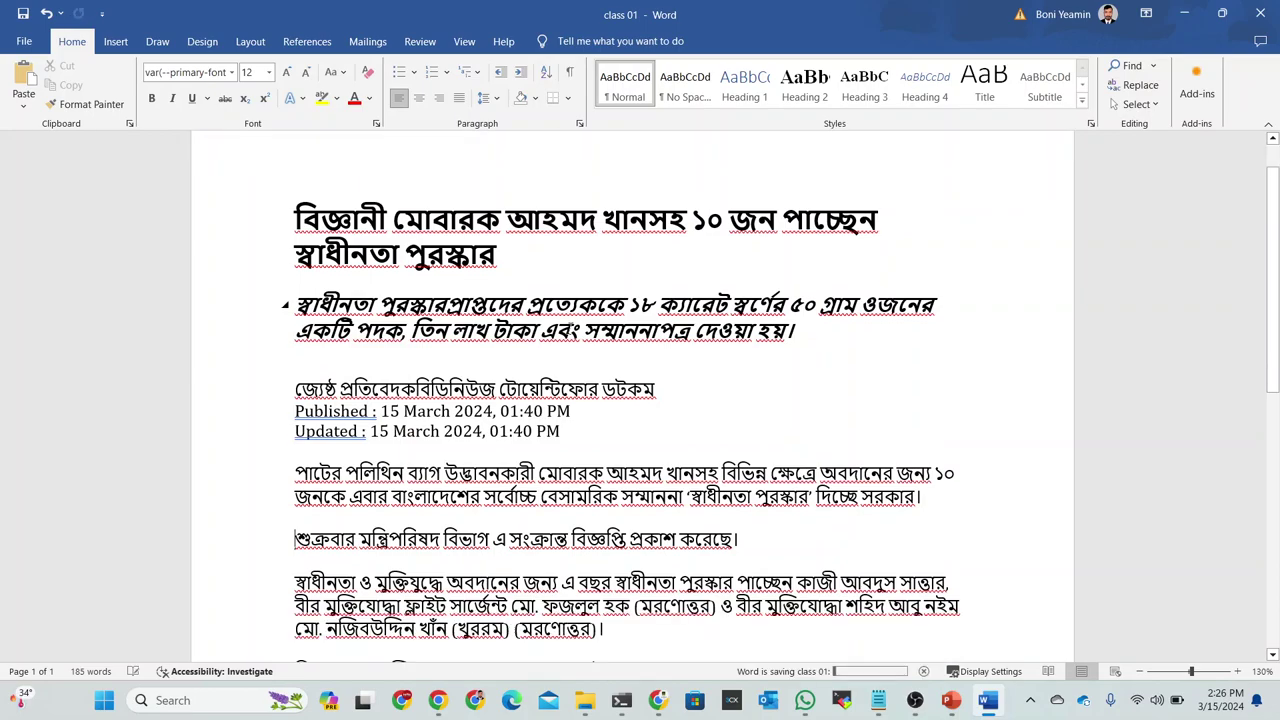